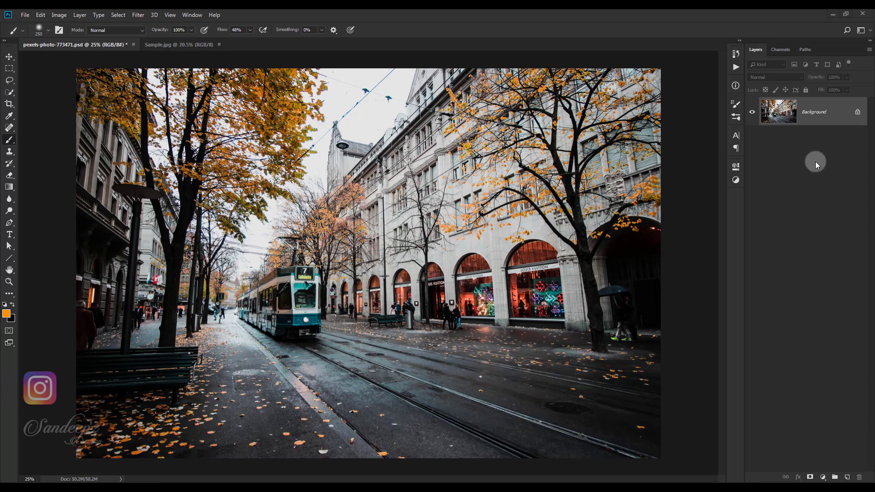
Step: Duplicate the street photo's Background layer into a Background copy layer
left_click(821, 120)
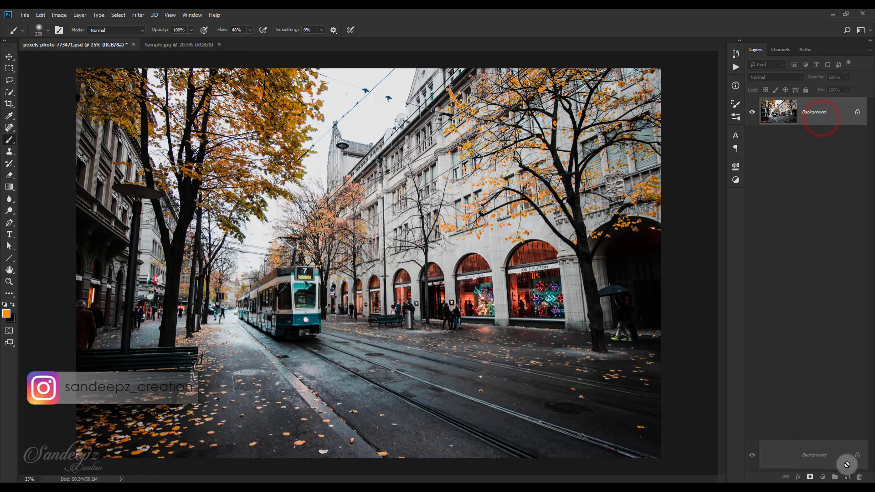
left_click_drag(821, 120, 847, 477)
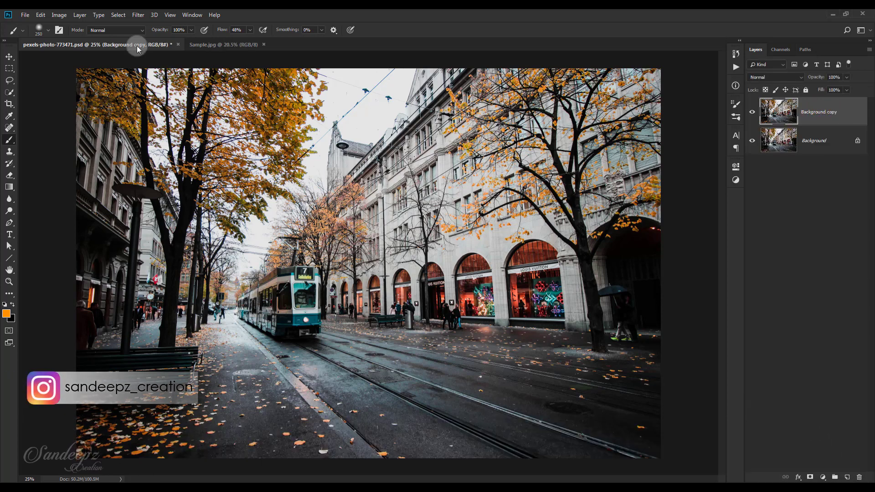
left_click(138, 14)
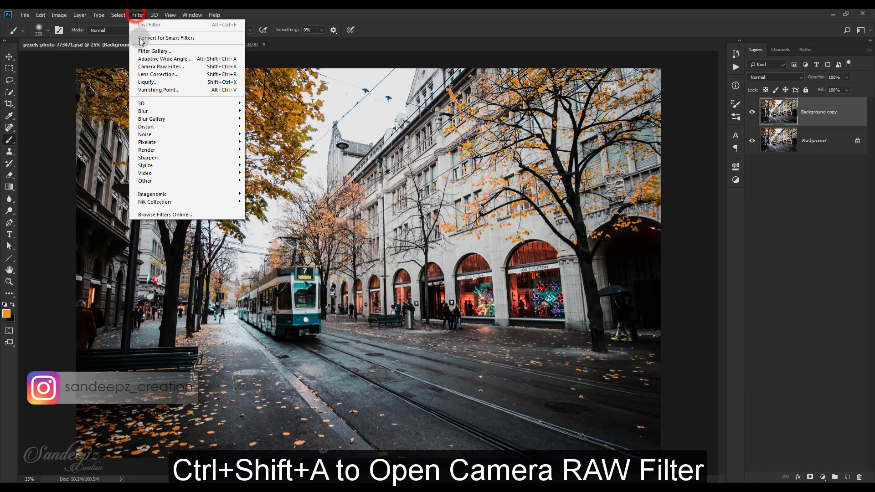
Step: Open the copy in Camera Raw and set Camera Calibration Blue Primary Hue to -100
left_click(143, 68)
key("ctrl+shift+a")
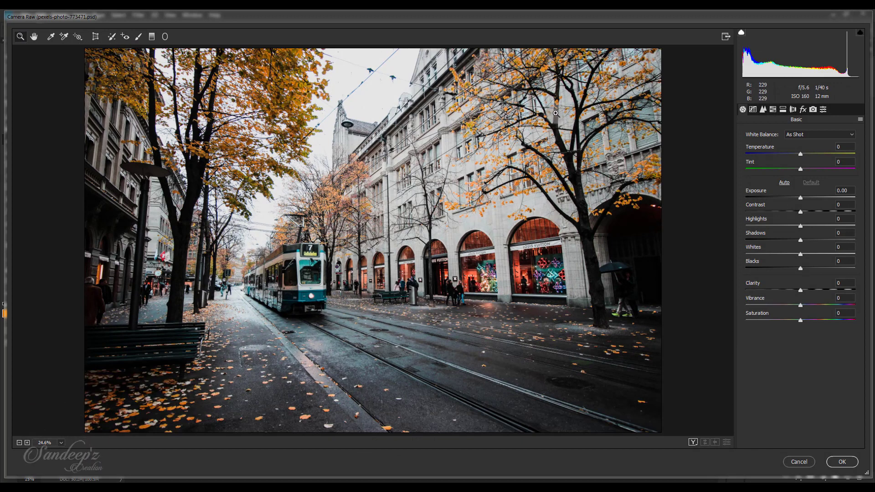
left_click(812, 110)
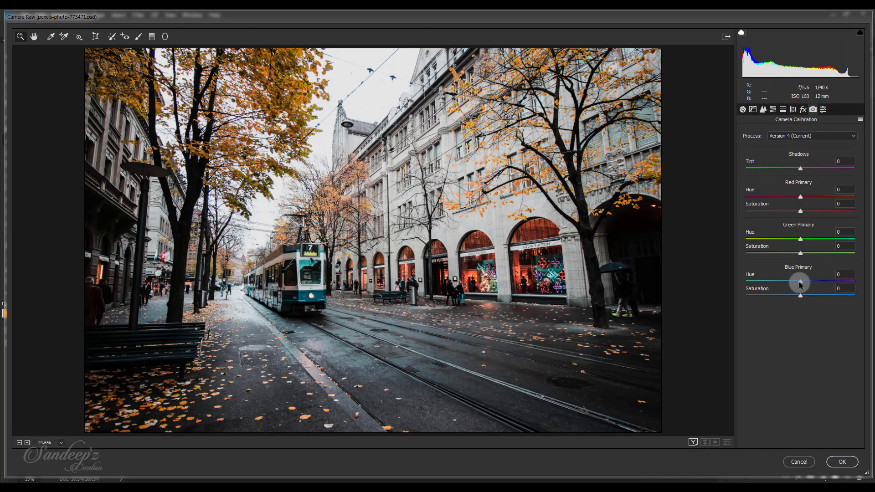
left_click_drag(800, 281, 749, 280)
left_click(801, 239)
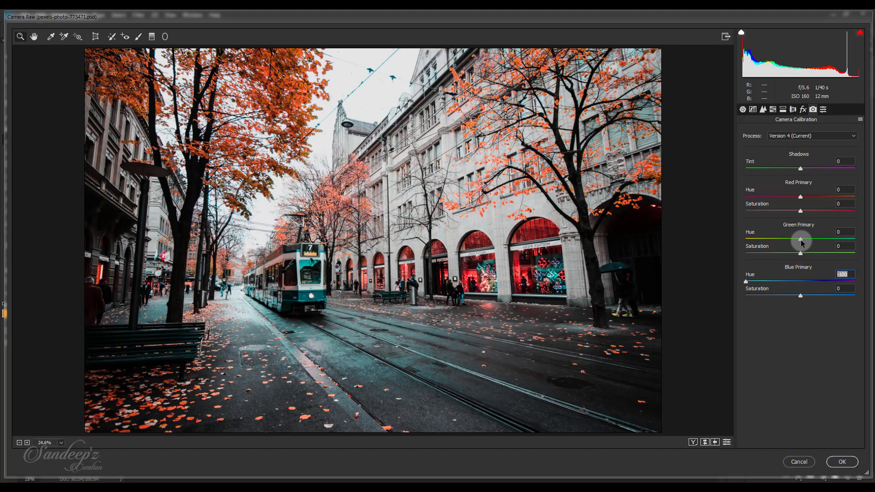
Step: Set Green Primary Hue and Red Primary Saturation to -100, and raise Blue Primary Saturation slightly
left_click_drag(769, 245, 746, 245)
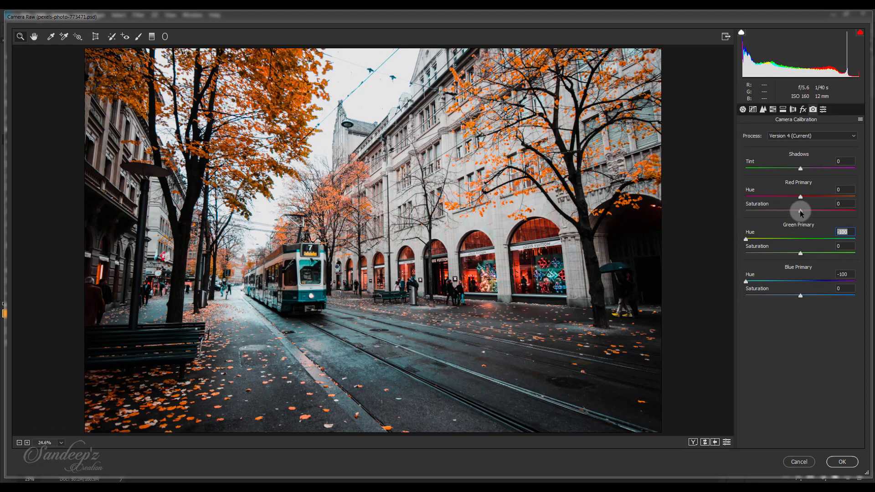
left_click_drag(794, 212, 734, 214)
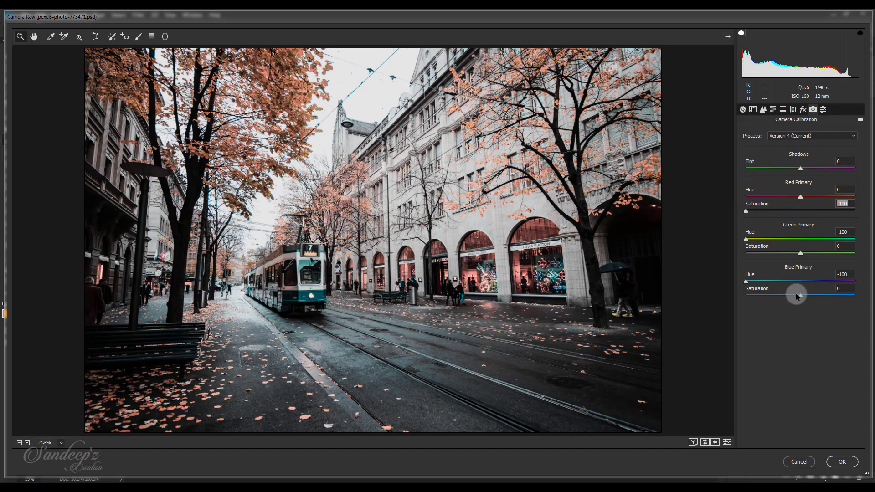
left_click_drag(807, 298, 810, 298)
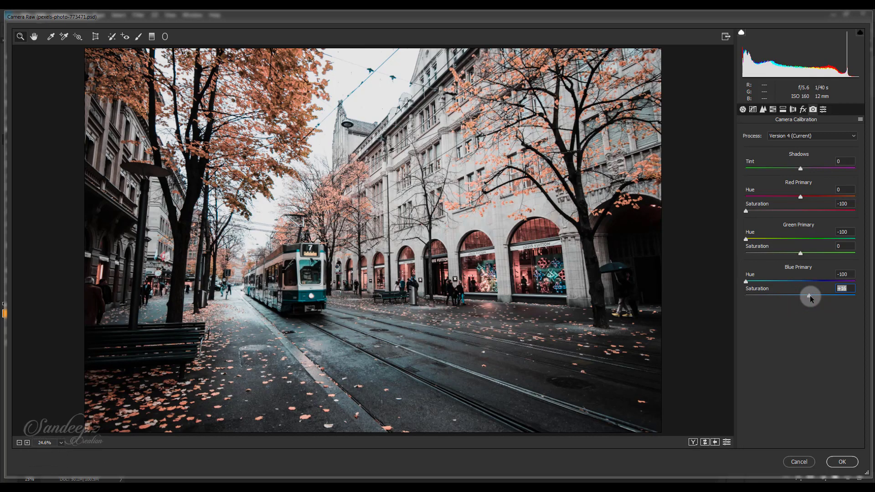
left_click_drag(810, 299, 820, 299)
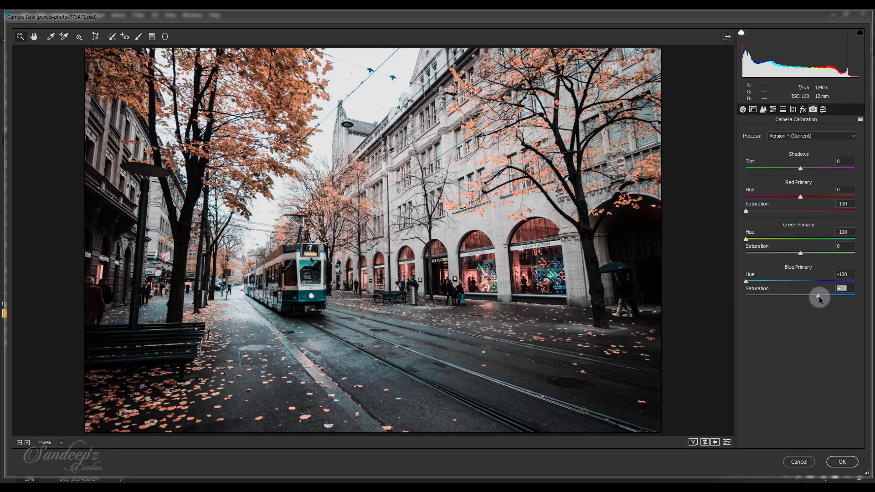
Step: In HSL / Grayscale, lower the Aquas hue and boost Reds, Oranges and Aquas saturation
left_click(772, 110)
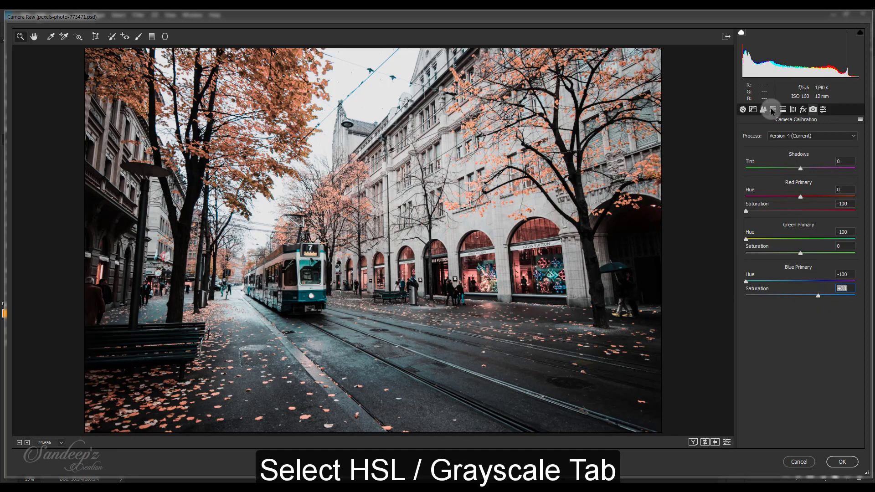
left_click(772, 109)
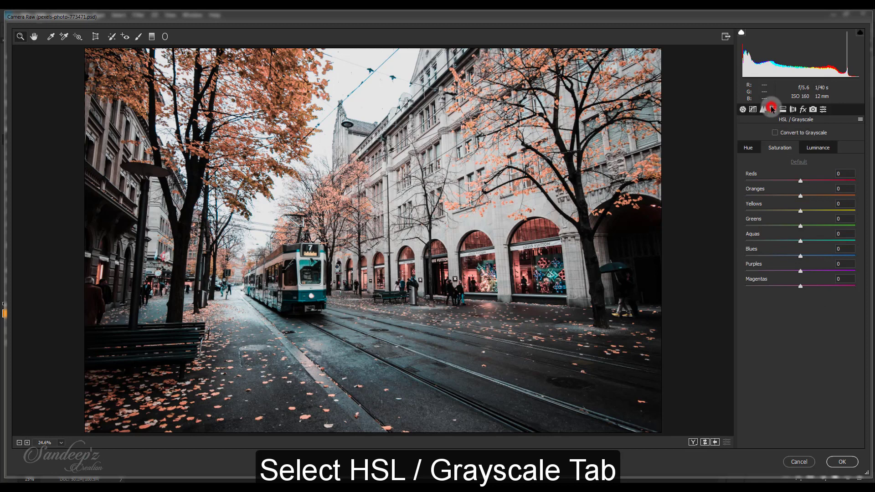
left_click(754, 147)
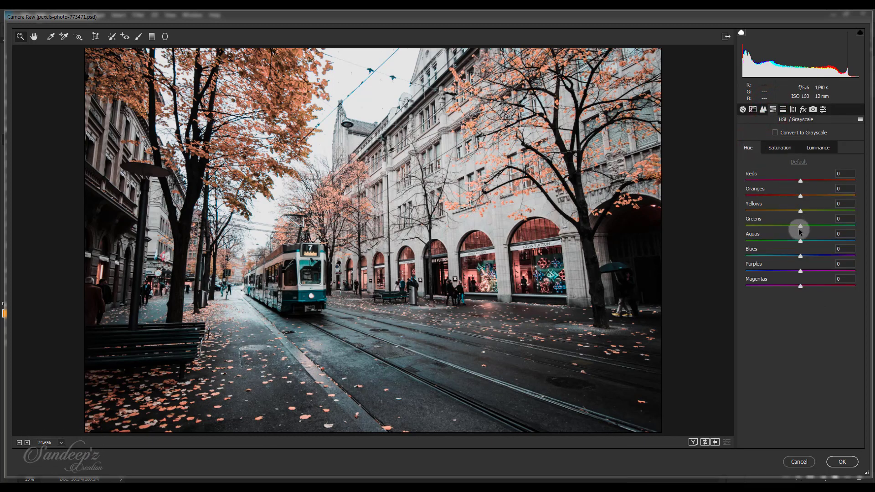
left_click_drag(800, 243, 792, 244)
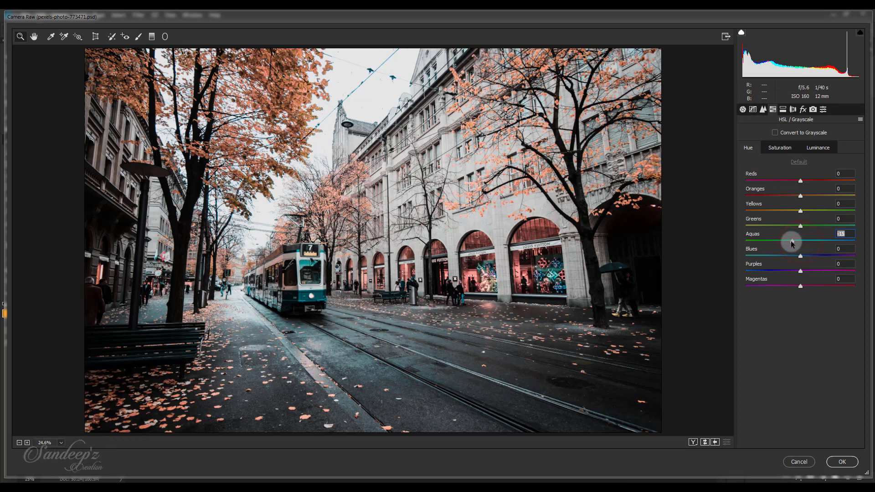
left_click(789, 148)
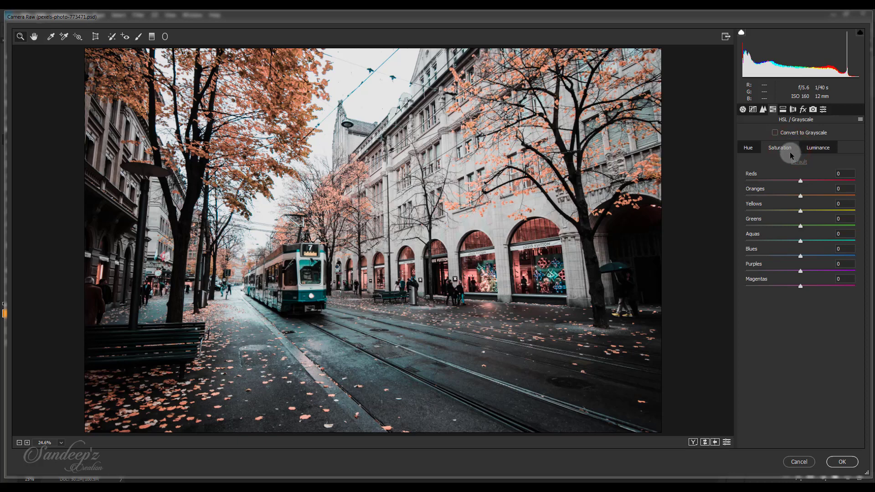
mouse_move(801, 181)
left_mouse_down()
mouse_move(815, 198)
mouse_move(816, 182)
left_mouse_up()
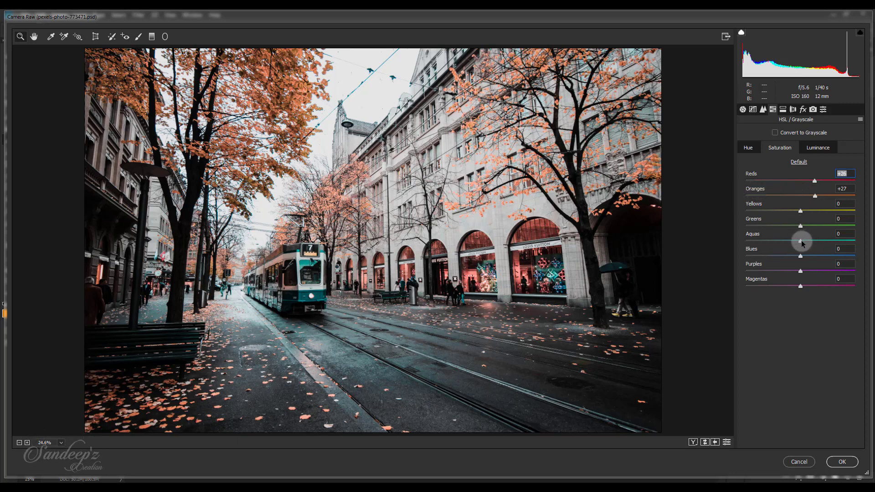
left_click_drag(822, 242, 827, 242)
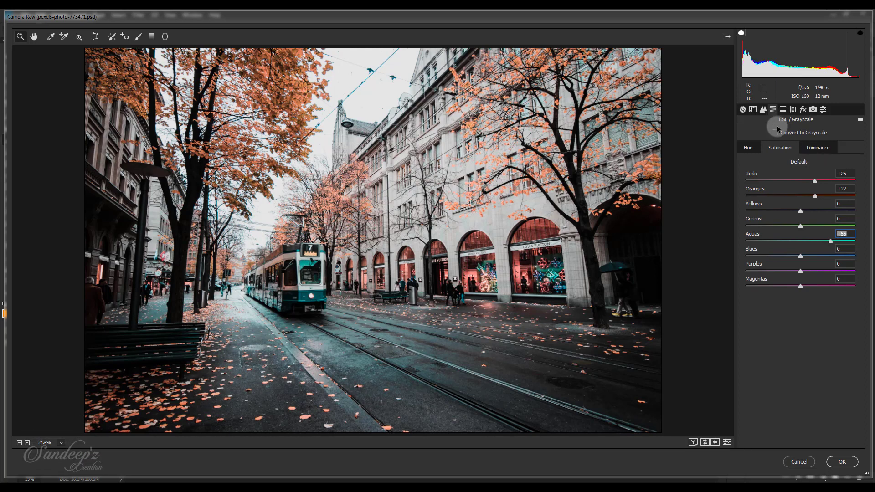
left_click(762, 109)
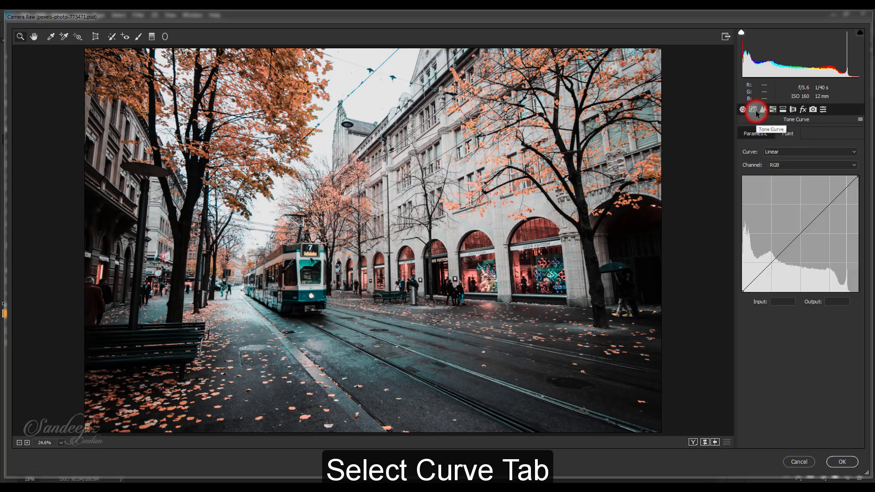
Step: In the point tone curve, lift the black point, pull down a lower-midtone point, and move the white point in
left_click(784, 134)
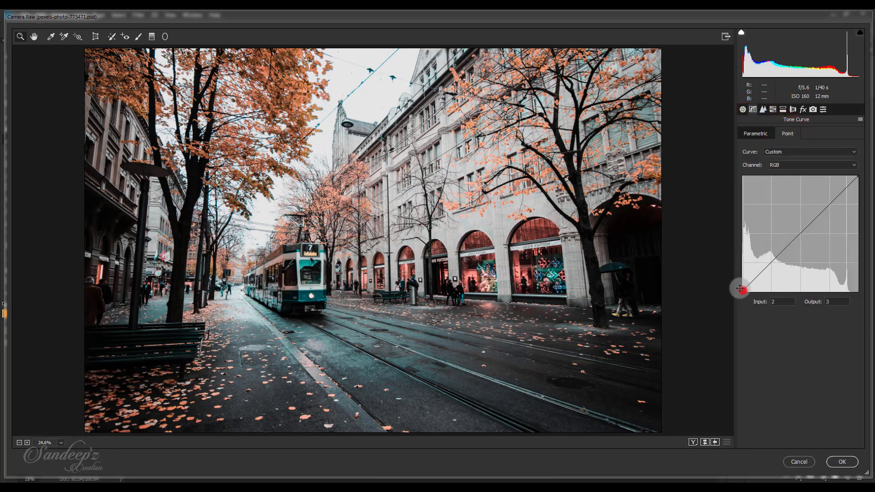
left_click_drag(739, 289, 729, 273)
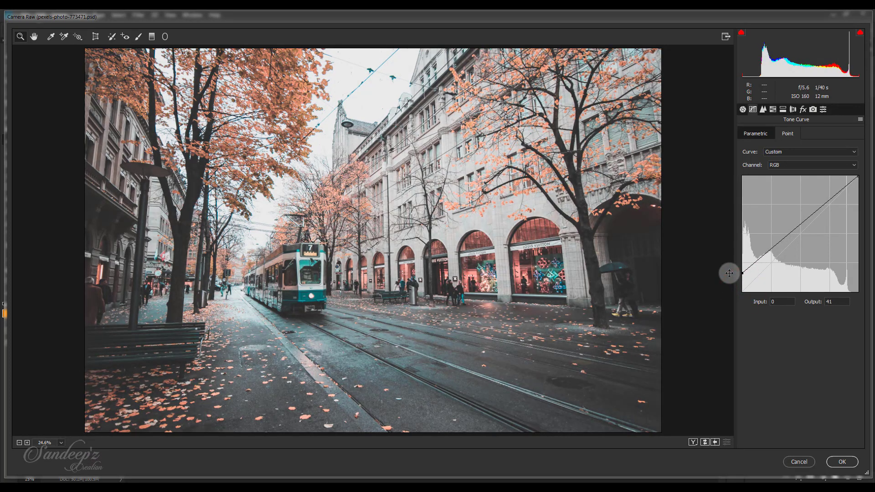
mouse_move(770, 253)
left_mouse_down()
mouse_move(772, 261)
mouse_move(742, 274)
left_mouse_up()
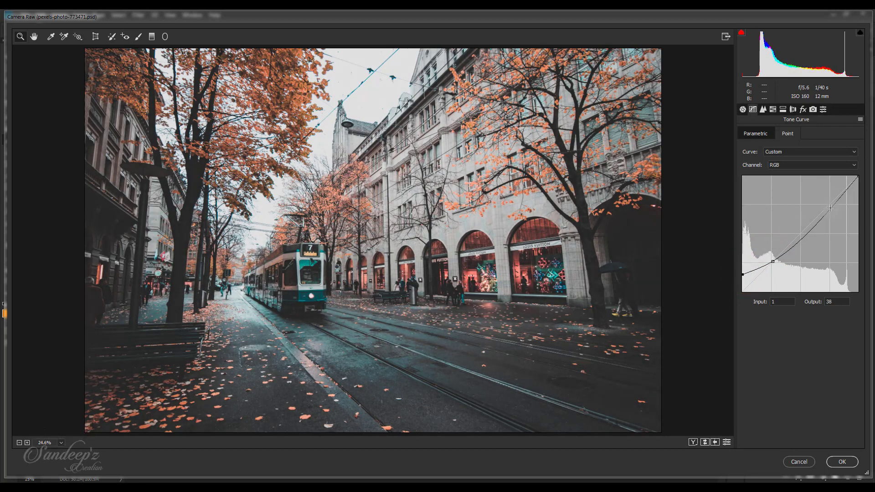
left_click_drag(858, 178, 853, 175)
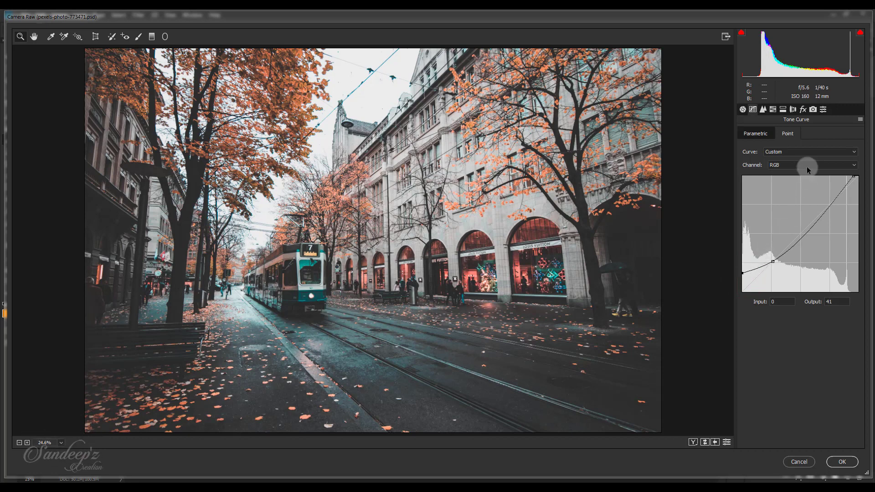
Step: Save the current Camera Raw settings, with Subset set to All Settings, as the Aqua & Brown preset
left_click(822, 111)
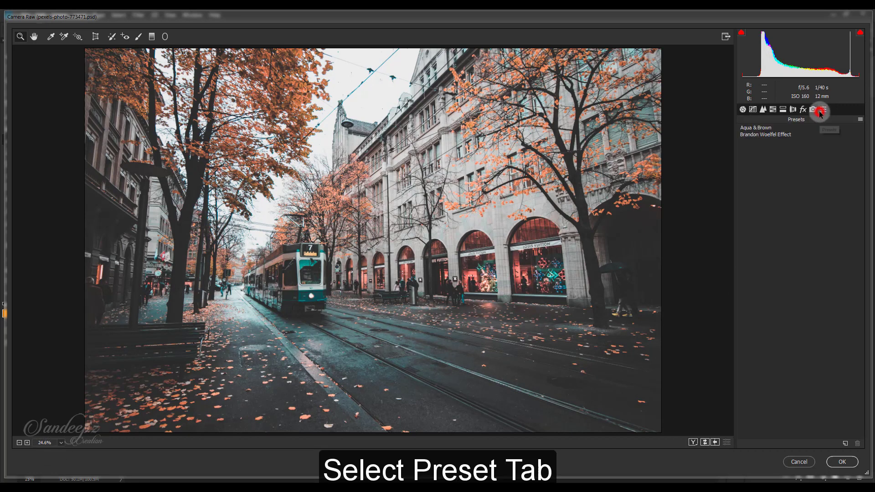
left_click(860, 120)
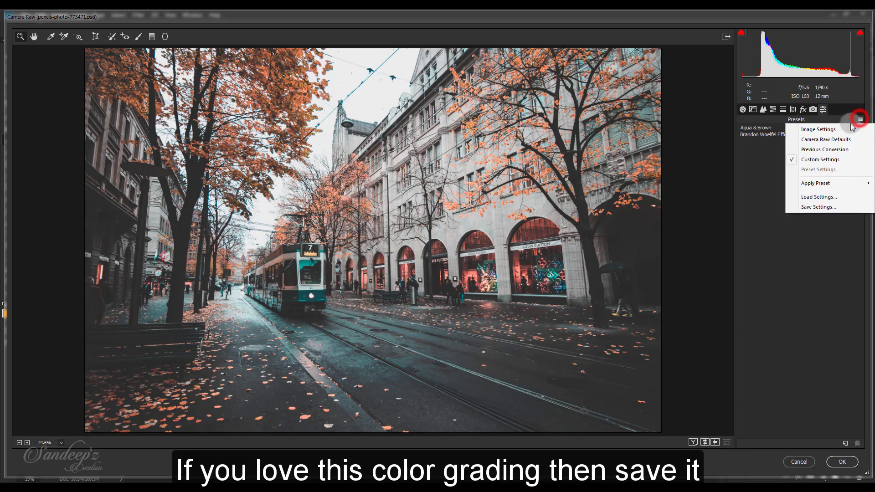
left_click(820, 207)
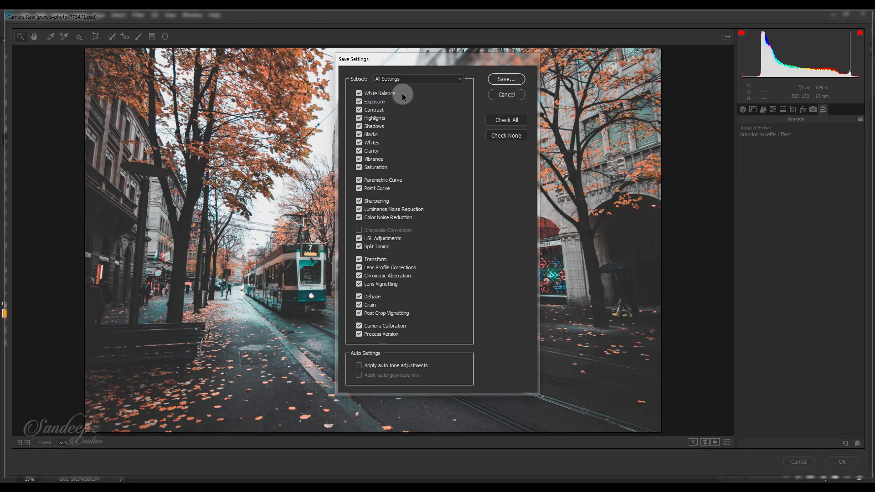
left_click(403, 80)
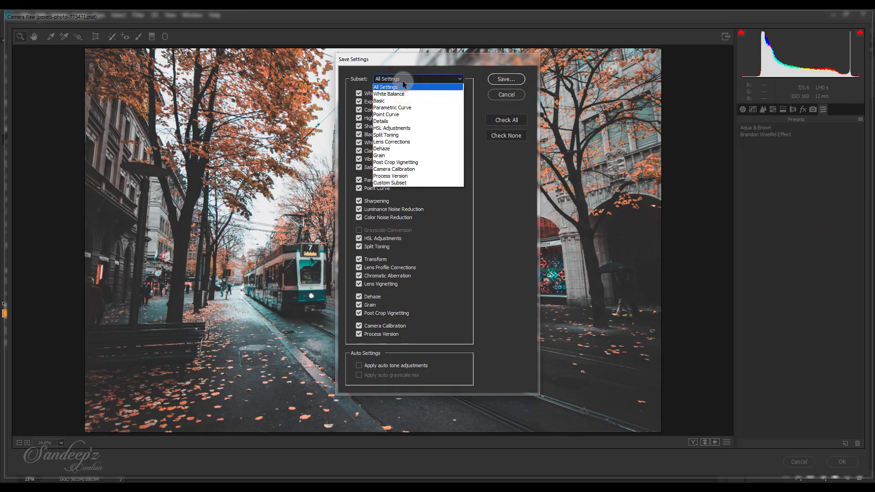
left_click(403, 81)
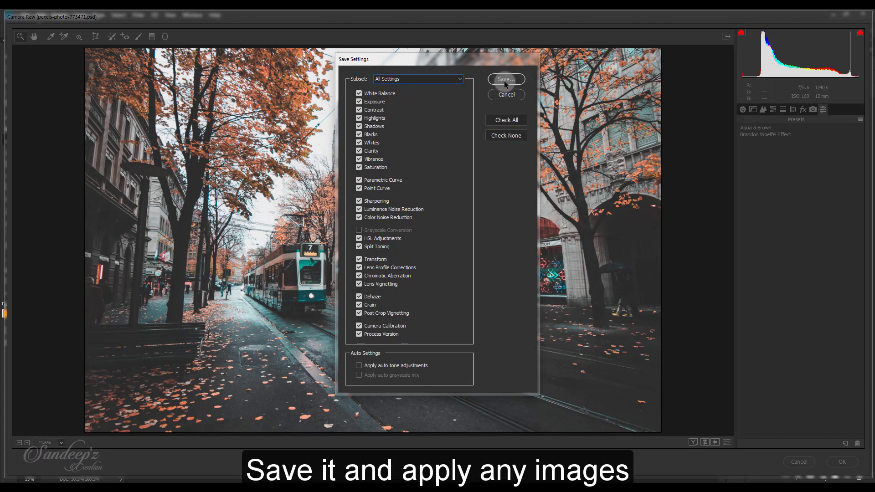
left_click(508, 96)
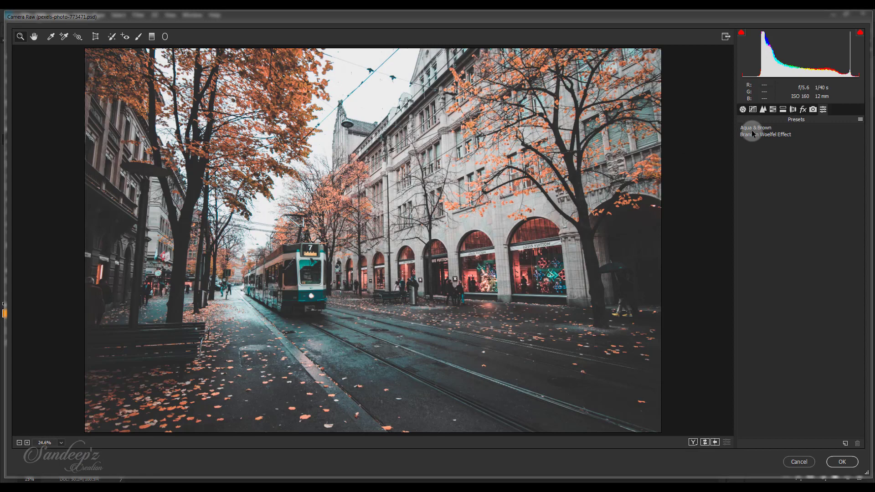
Step: Cycle through the side-by-side, split and stacked Before/After views, then return to the single view
left_click(693, 443)
left_click(693, 442)
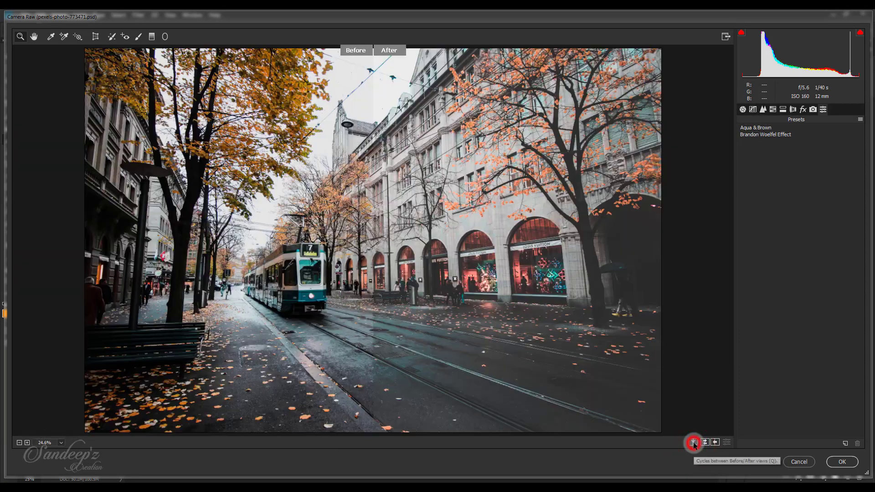
left_click(693, 442)
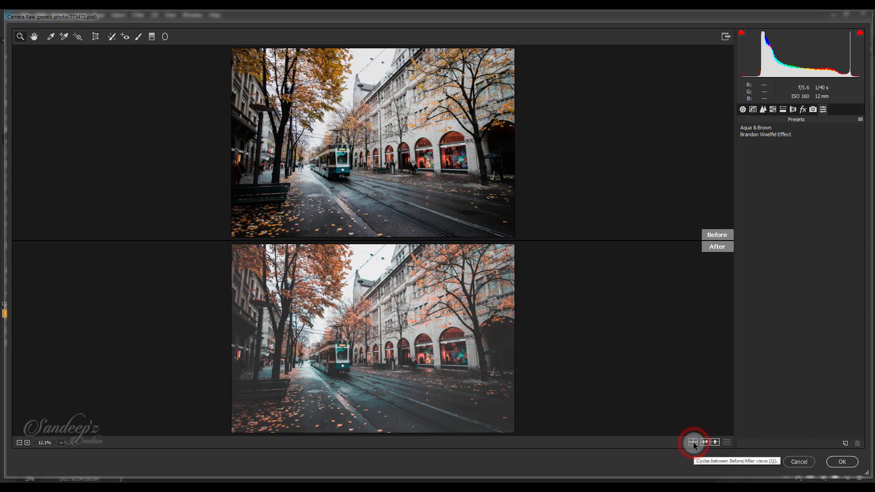
left_click(693, 442)
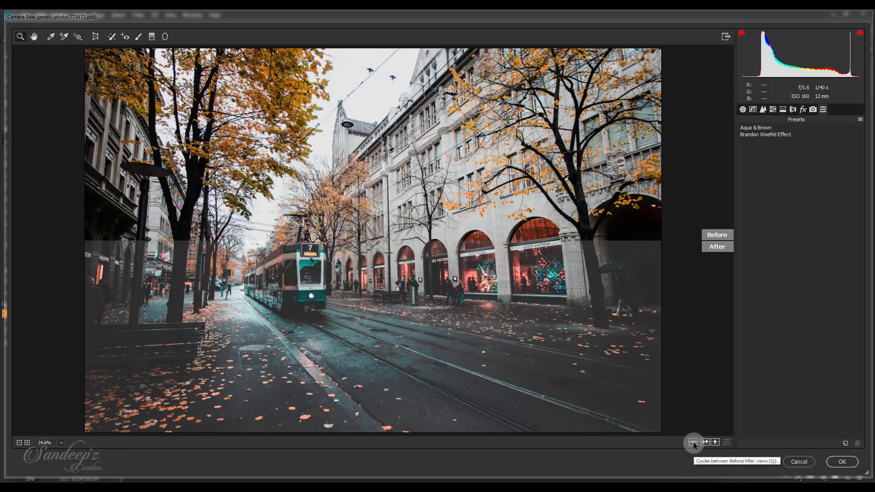
left_click(693, 442)
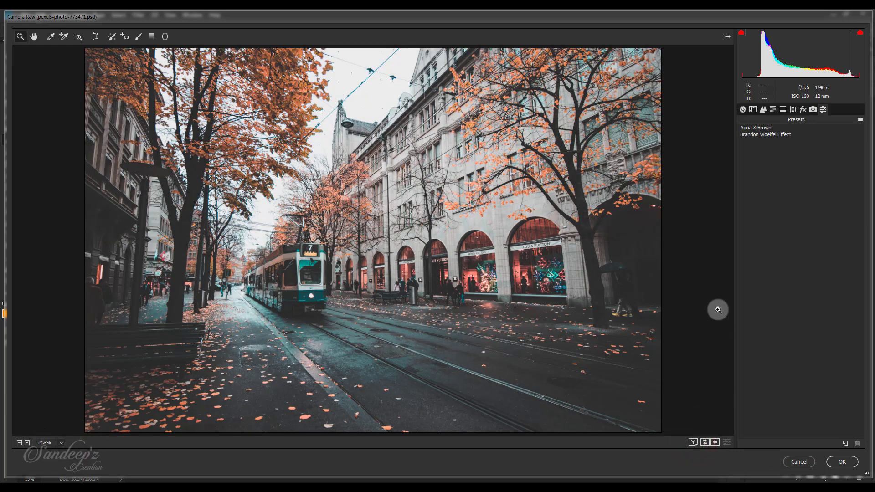
Step: Apply the grade to Background copy and toggle its visibility to compare with the original
left_click(828, 461)
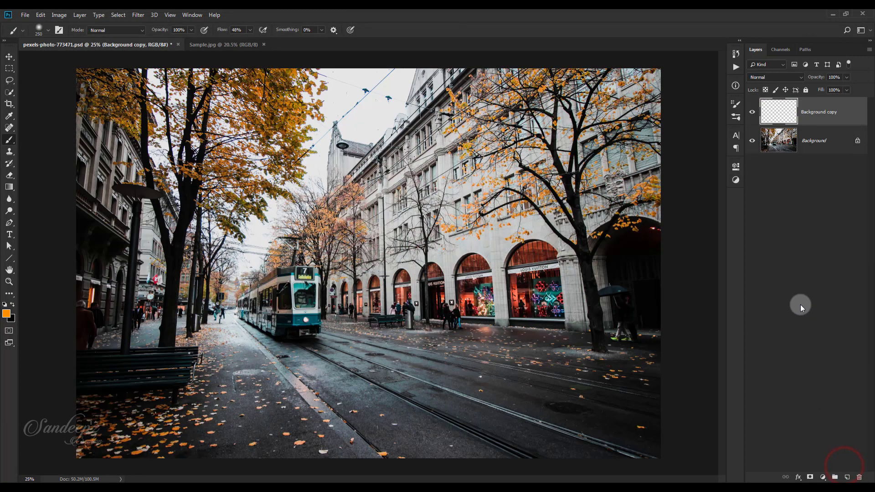
left_click(753, 113)
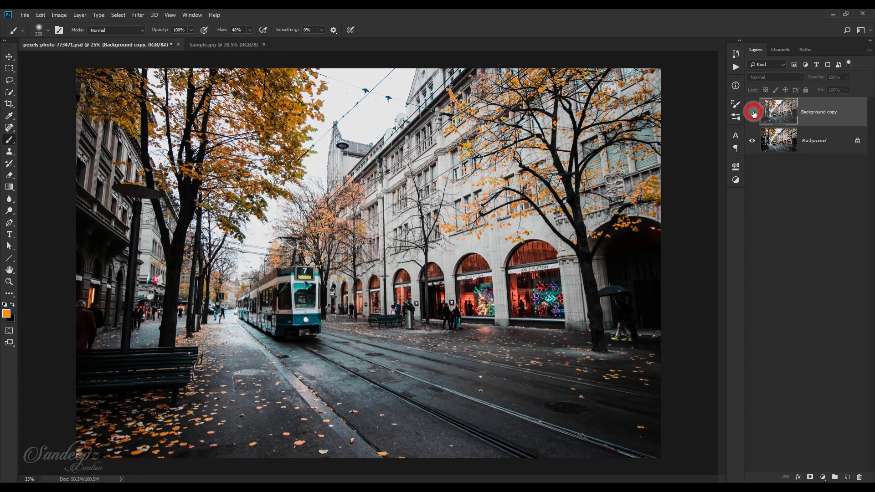
left_click(753, 113)
left_click(753, 112)
left_click(752, 113)
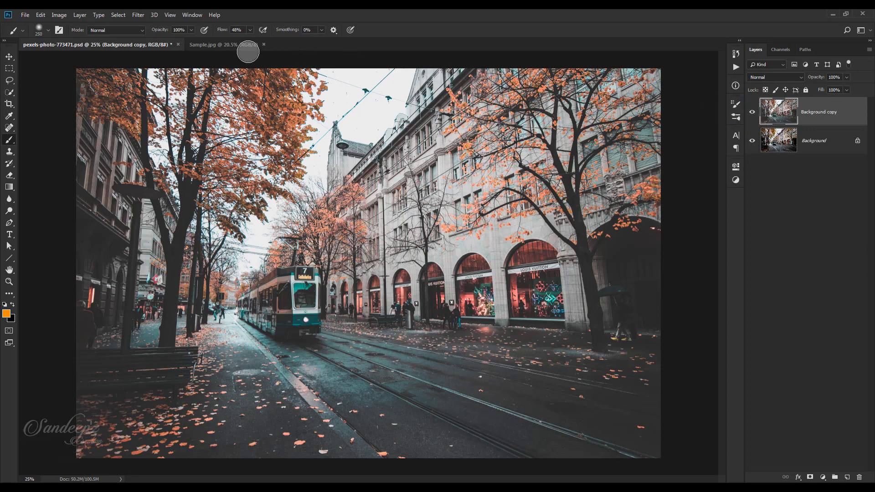
Step: In Sample.jpg, duplicate the Background layer and open the copy in the Camera Raw Filter
left_click(220, 45)
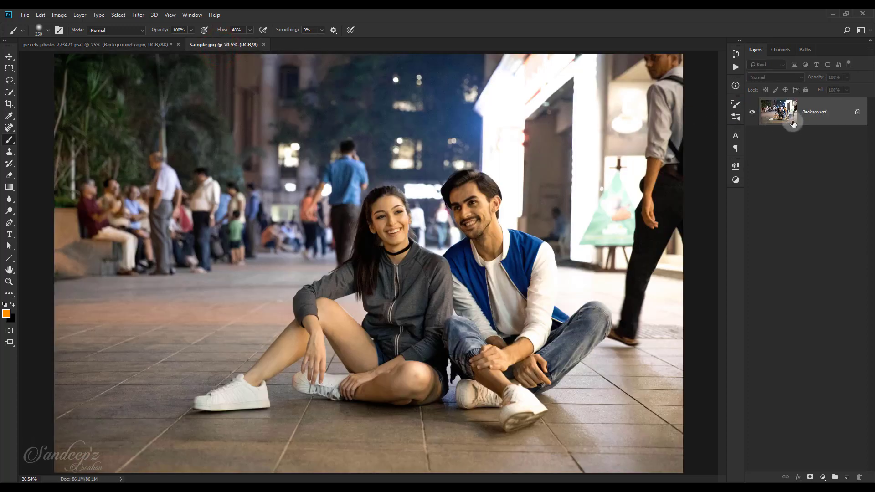
left_click_drag(792, 124, 851, 473)
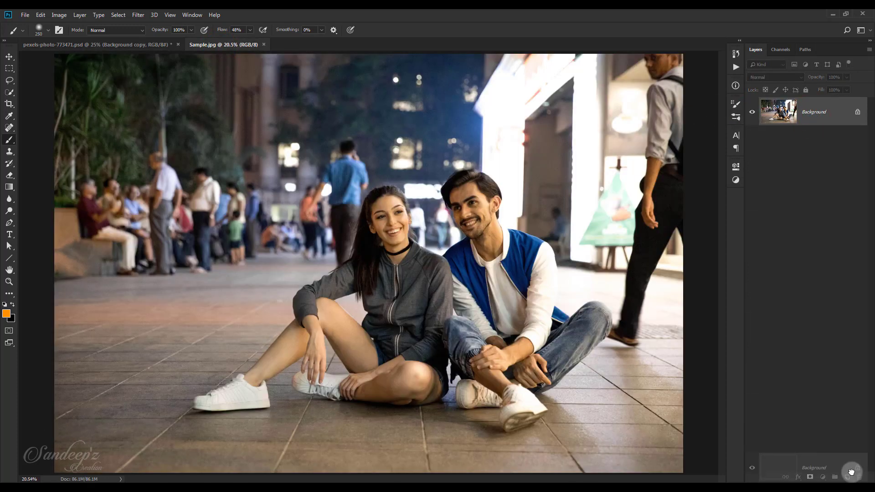
left_click(138, 15)
left_click(151, 67)
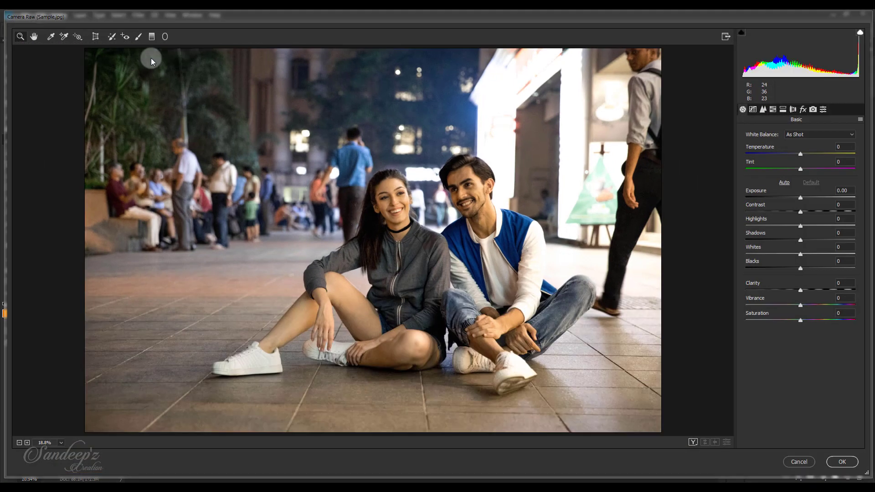
Step: Apply the Aqua & Brown preset, then set Exposure +0.20, Highlights -17 and Blues saturation -30
left_click(820, 111)
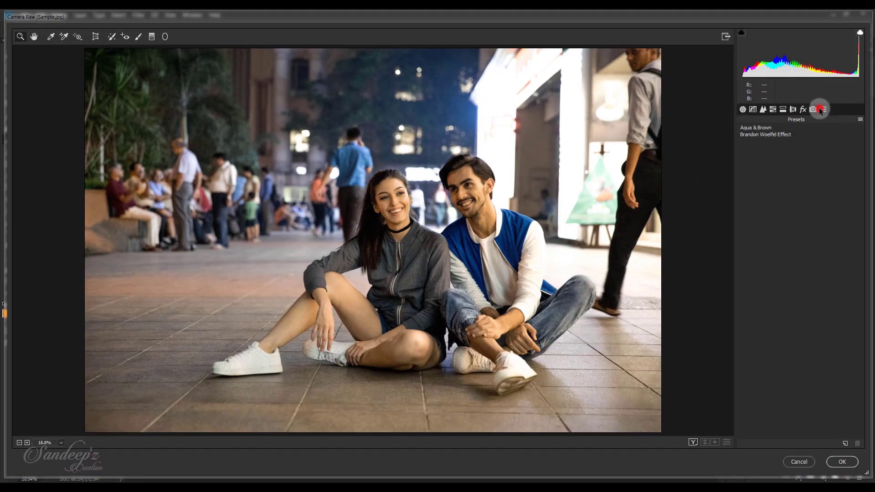
left_click(765, 128)
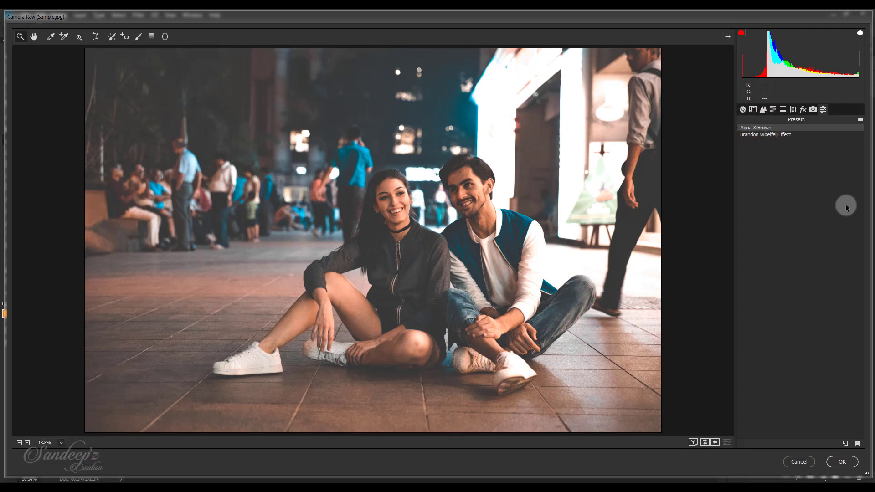
left_click(743, 109)
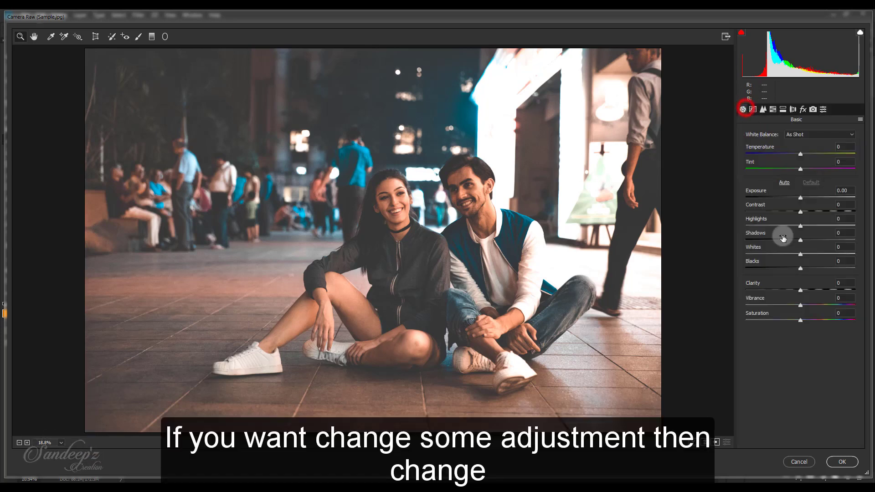
left_click_drag(802, 201, 805, 200)
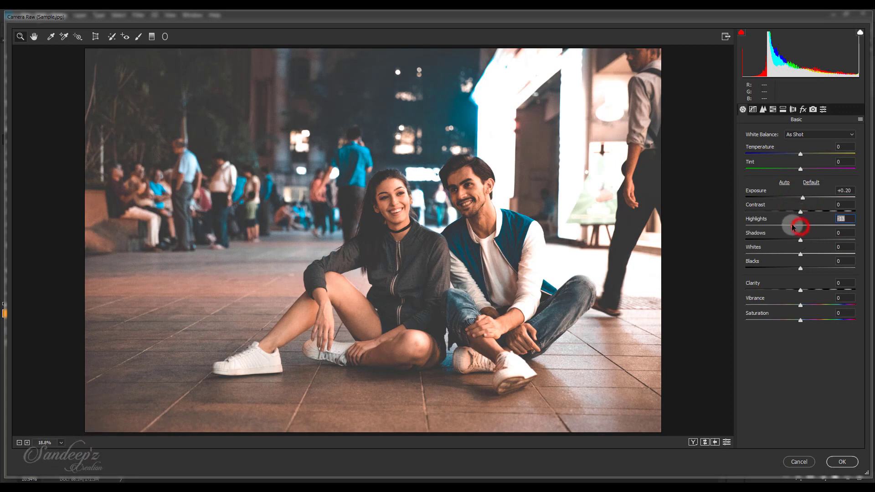
left_click_drag(792, 227, 815, 241)
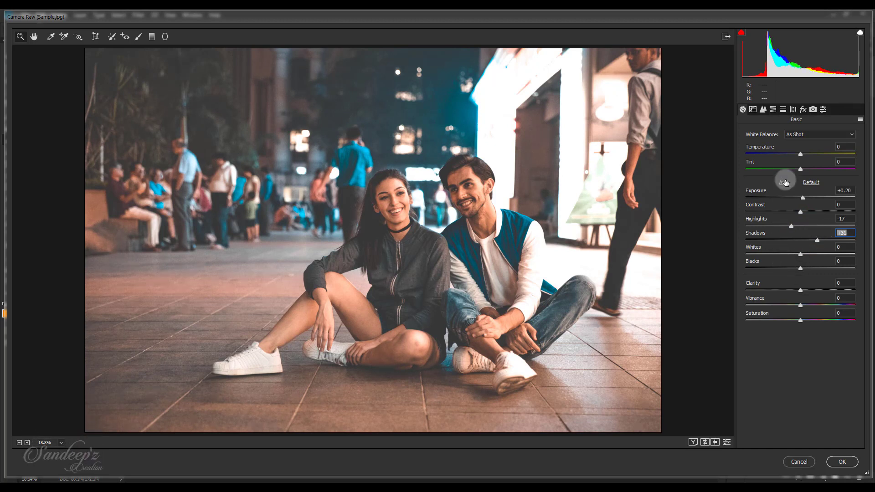
left_click(771, 109)
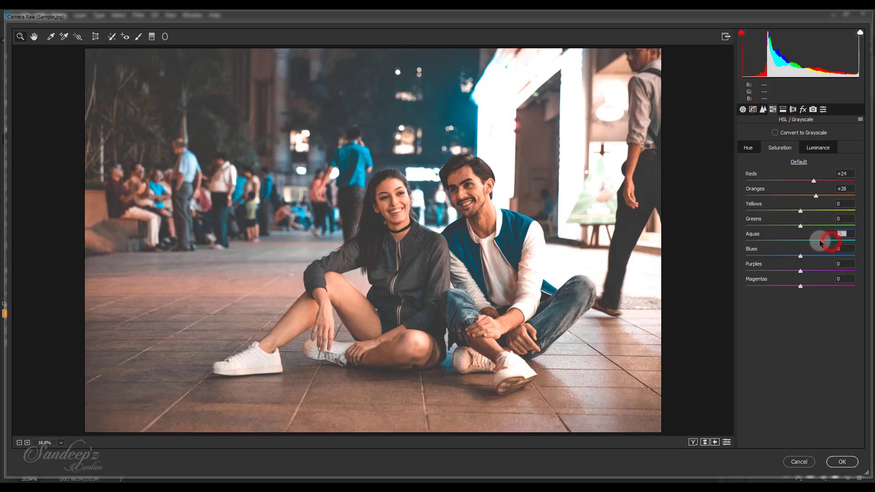
left_click_drag(800, 256, 782, 256)
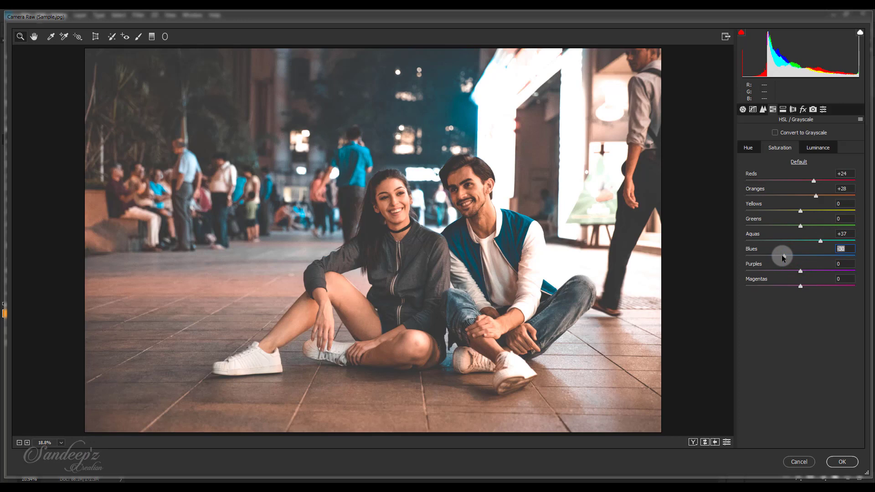
Step: Apply the Camera Raw grade to the couple photo's Background copy and toggle its visibility to compare with the original
left_click(850, 462)
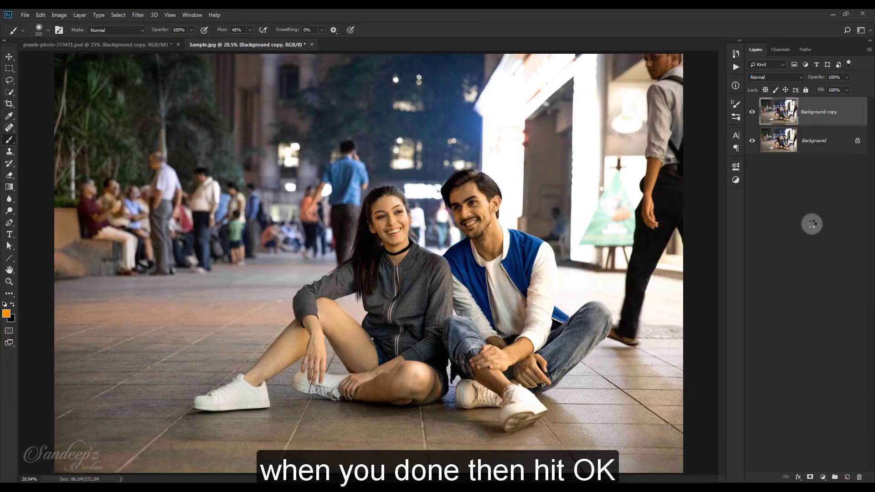
left_click(751, 114)
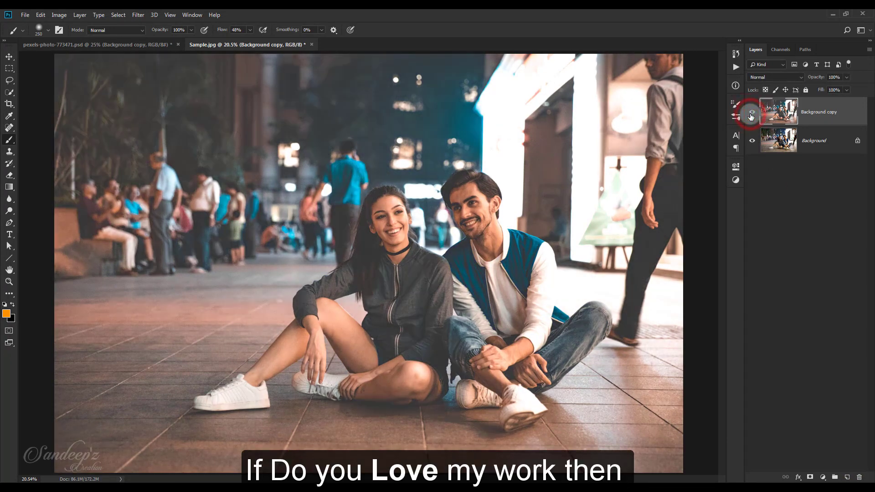
left_click(751, 114)
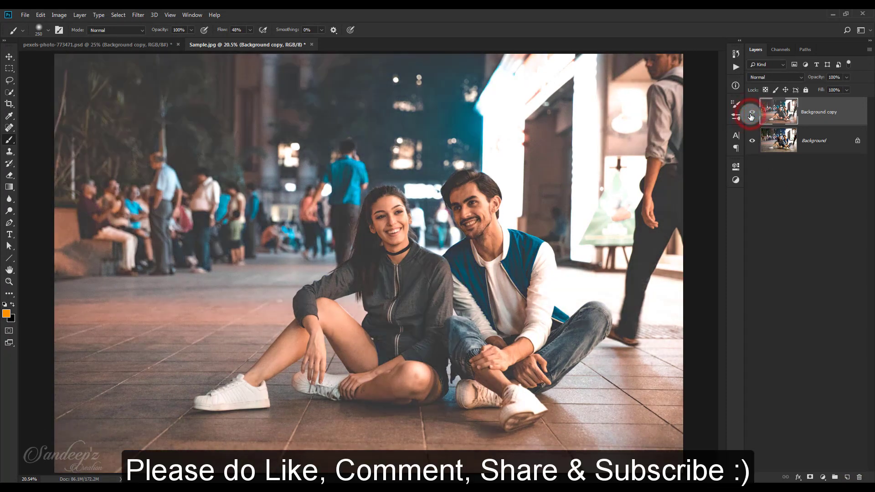
left_click(751, 114)
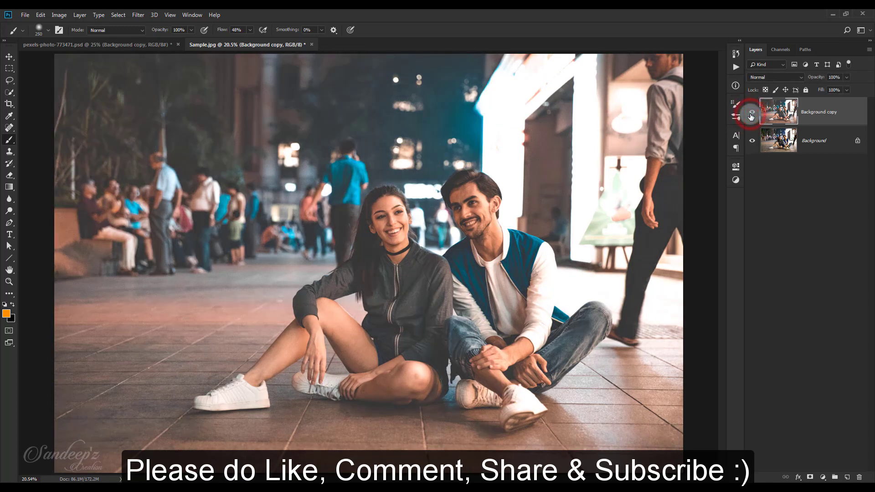